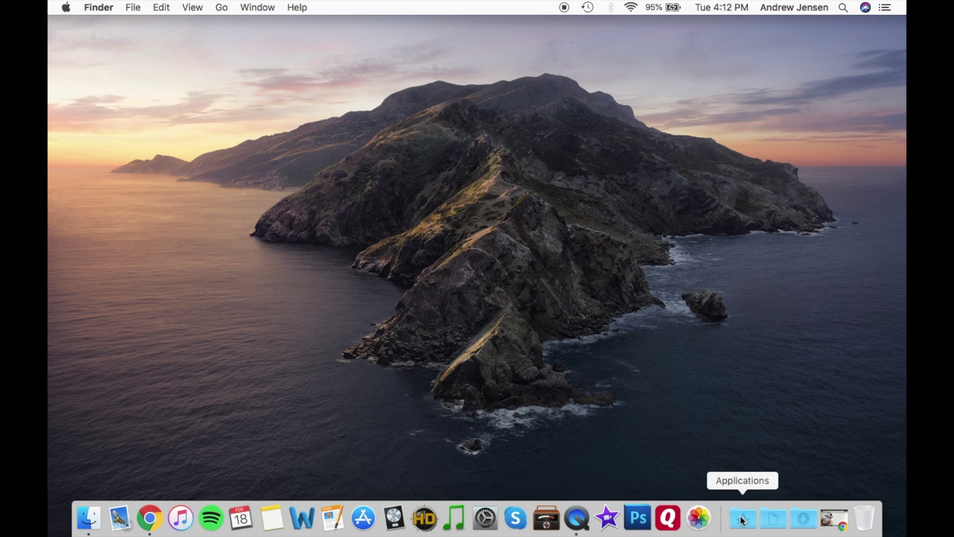
# Launch the App Store and choose Get on Kindle in the top free apps list
pyautogui.click(363, 525)
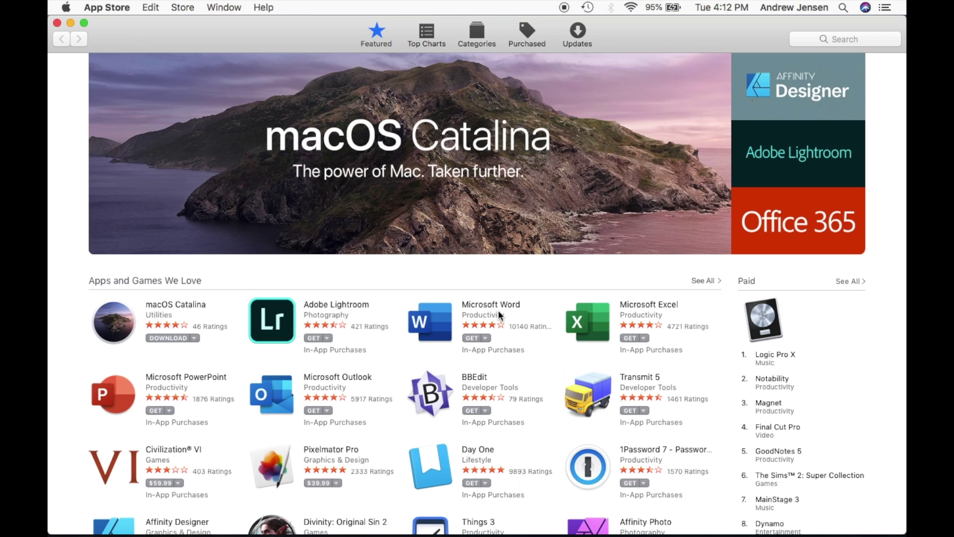
pyautogui.click(860, 38)
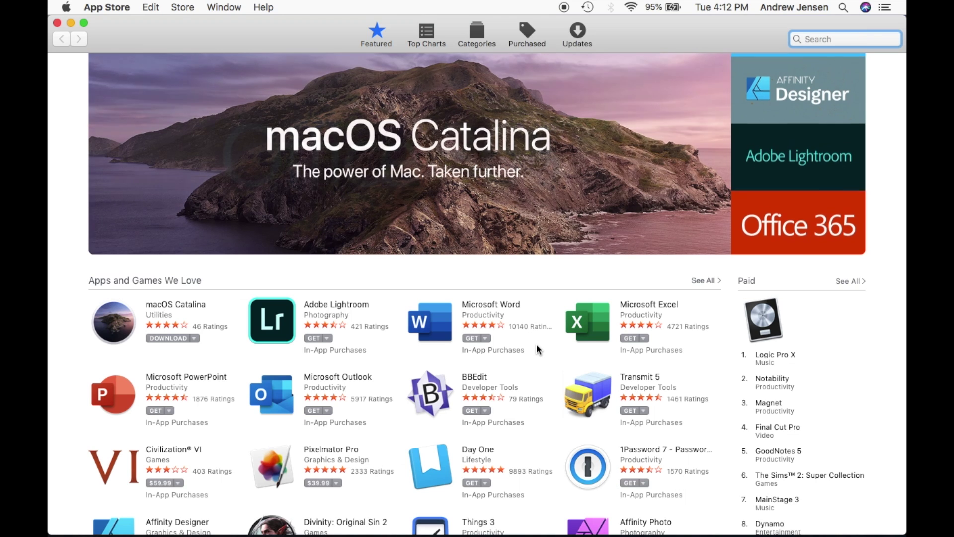
pyautogui.scroll(-2, 535, 344)
pyautogui.scroll(-5, 536, 344)
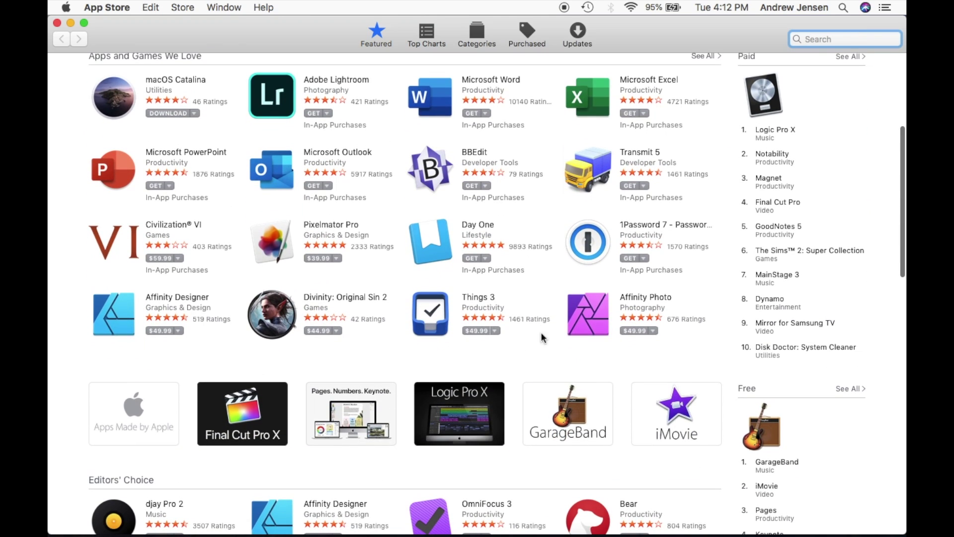
pyautogui.scroll(-5, 320, 276)
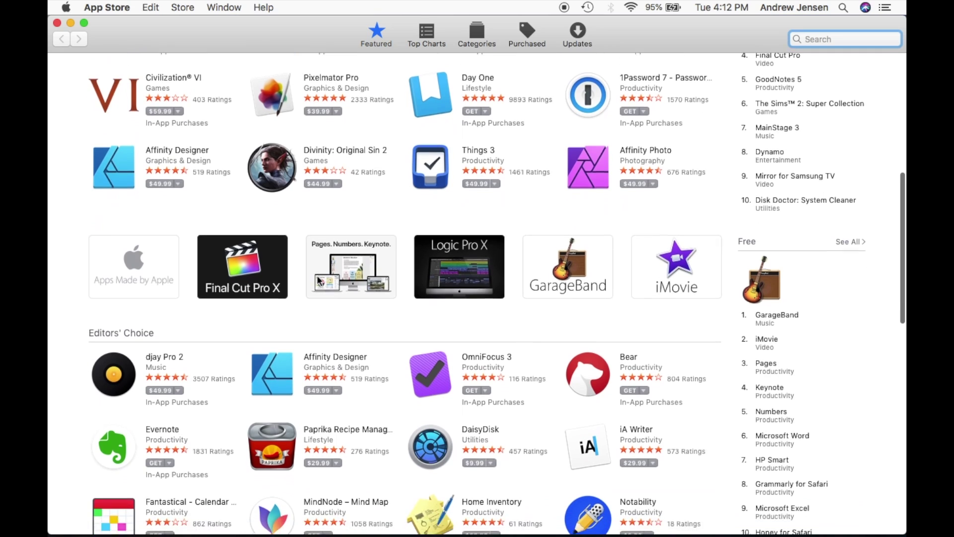
pyautogui.scroll(-3, 319, 280)
pyautogui.scroll(-1, 320, 277)
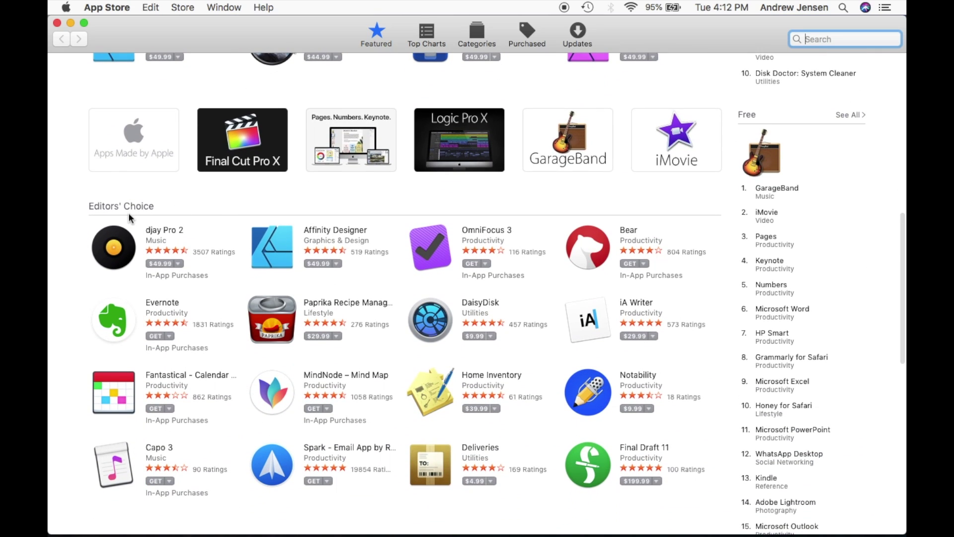
pyautogui.scroll(-1, 128, 212)
pyautogui.scroll(-3, 128, 213)
pyautogui.scroll(-4, 128, 212)
pyautogui.scroll(-2, 128, 213)
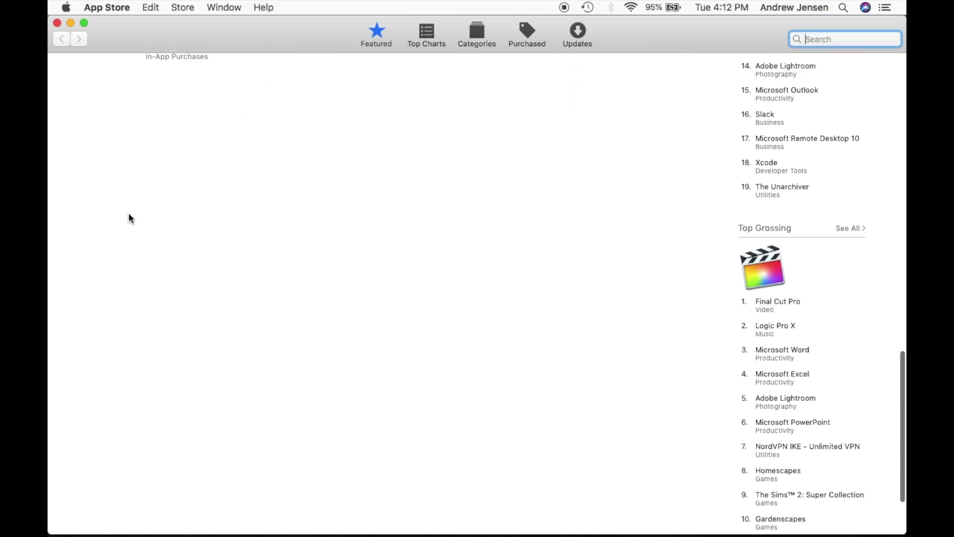
pyautogui.scroll(6, 128, 212)
pyautogui.scroll(6, 128, 212)
pyautogui.scroll(4, 129, 212)
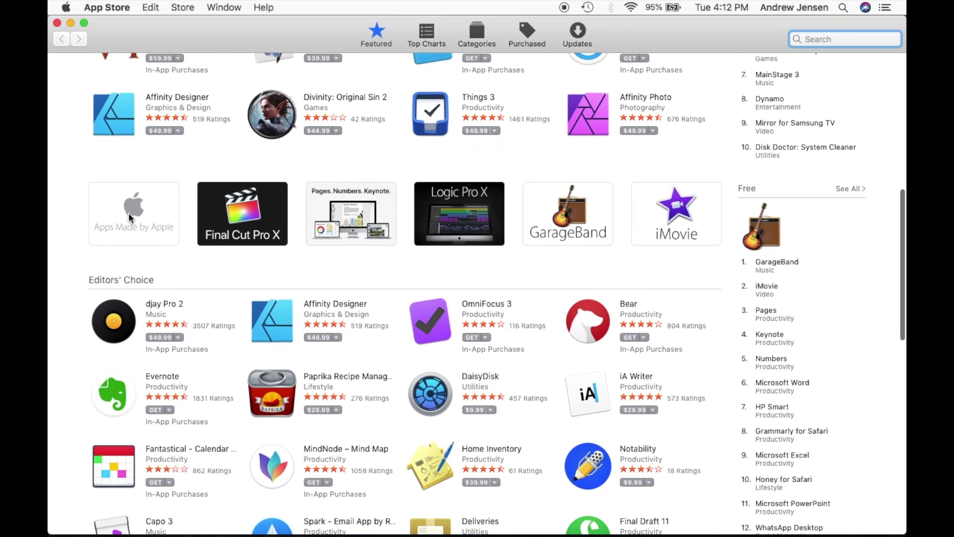
pyautogui.scroll(-2, 128, 212)
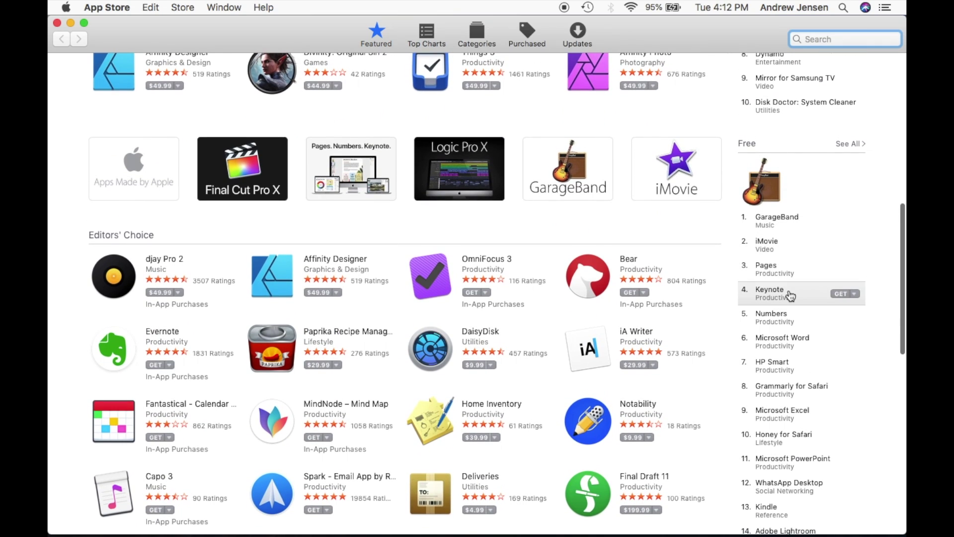
pyautogui.scroll(-1, 789, 296)
pyautogui.scroll(-5, 788, 296)
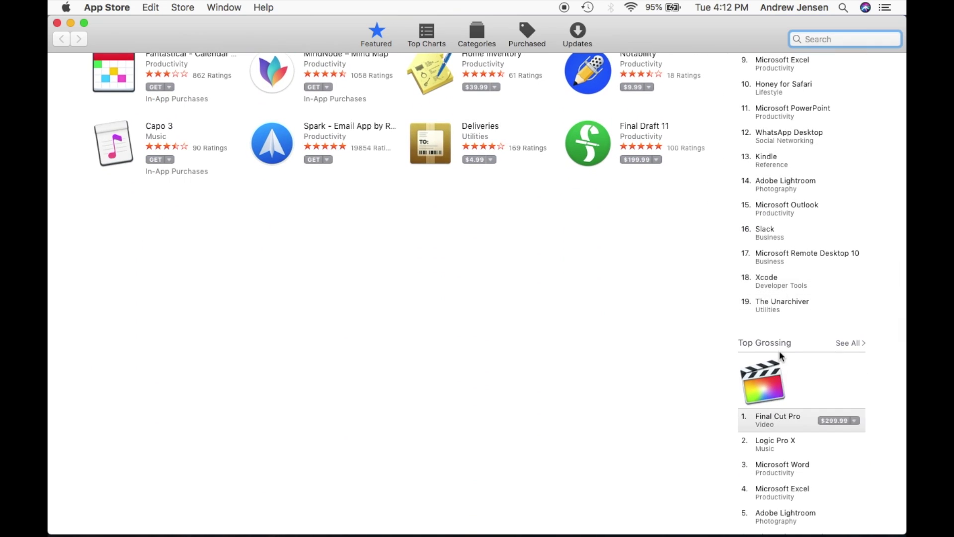
pyautogui.scroll(1, 779, 350)
pyautogui.scroll(7, 779, 351)
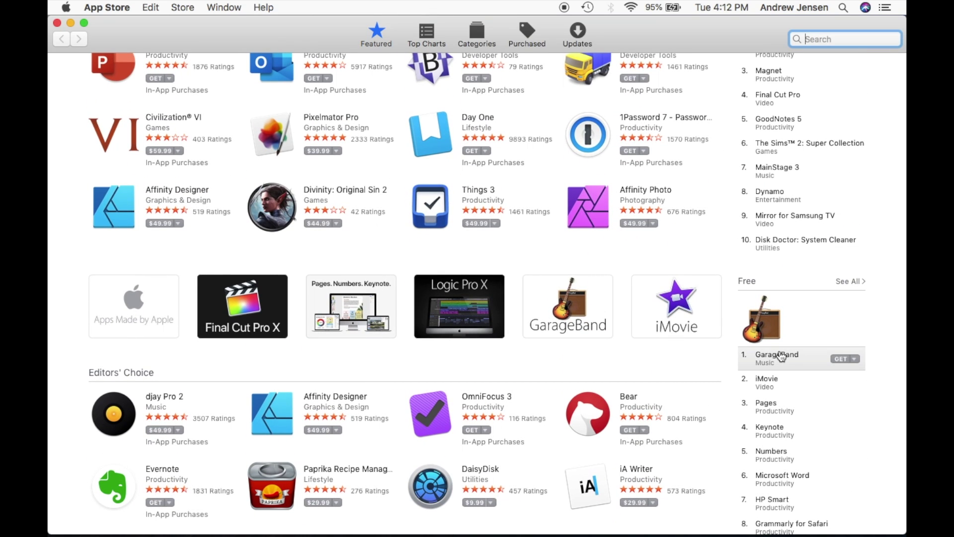
pyautogui.scroll(-1, 779, 357)
pyautogui.scroll(-2, 779, 356)
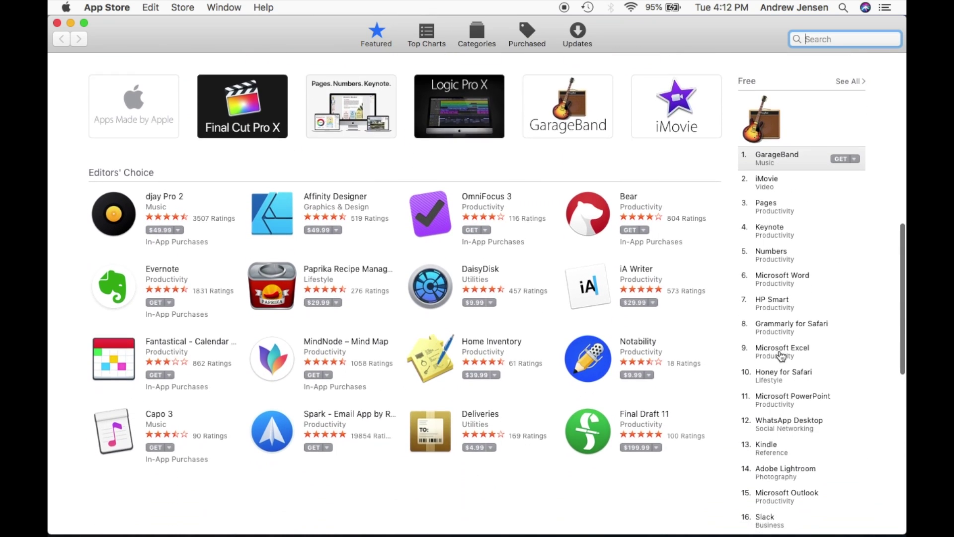
pyautogui.scroll(-2, 779, 356)
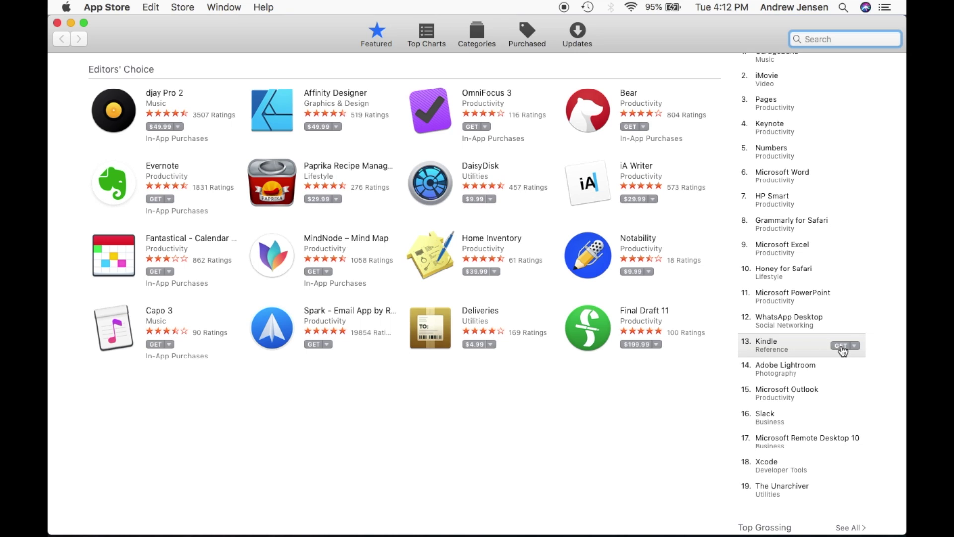
pyautogui.click(842, 345)
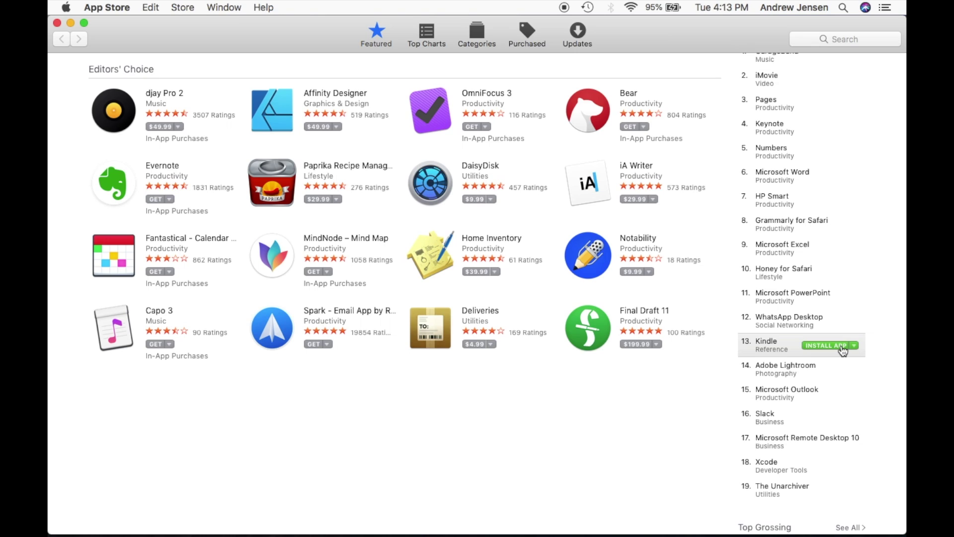
# Install Kindle and launch it once the download finishes, showing its empty library
pyautogui.click(841, 346)
pyautogui.click(839, 347)
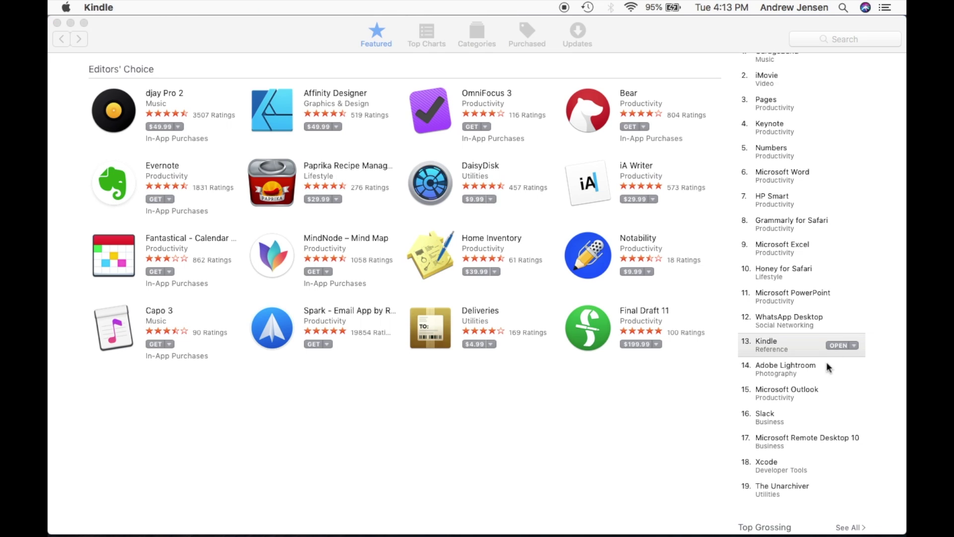
# Bring the Kindle library forward, then switch to a Finder window on Documents
pyautogui.moveTo(477, 531)
pyautogui.click(719, 519)
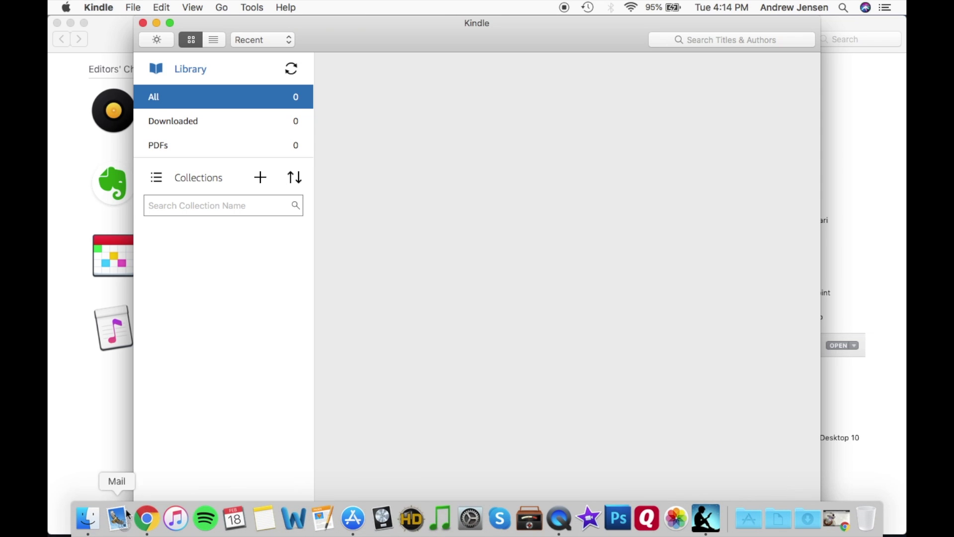
pyautogui.click(92, 524)
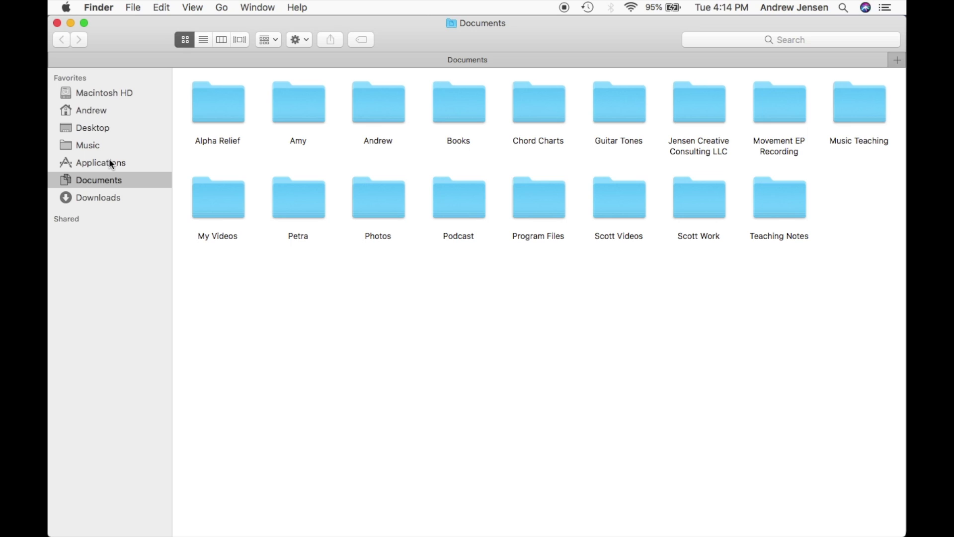
# Select Kindle inside Macintosh HD > Applications, then close the Finder window
pyautogui.click(112, 90)
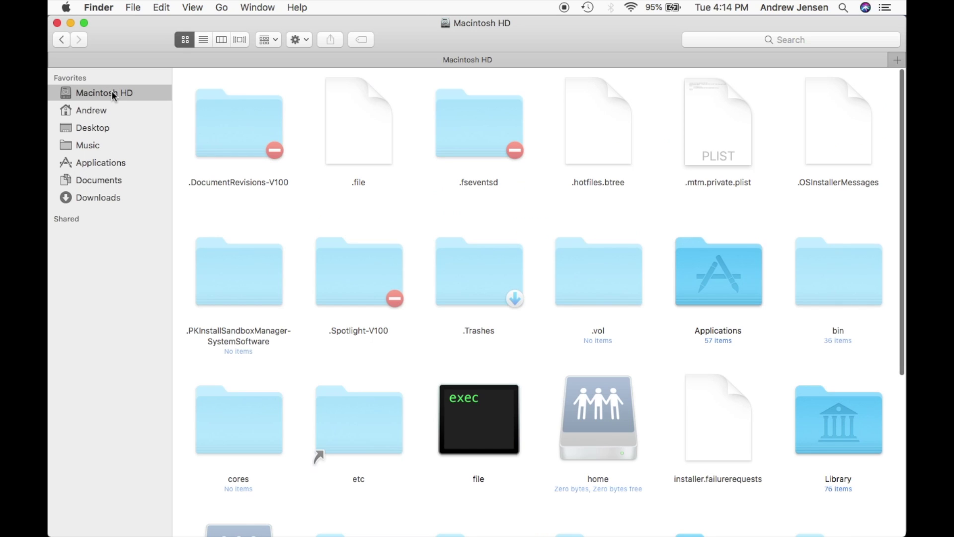
pyautogui.click(734, 272)
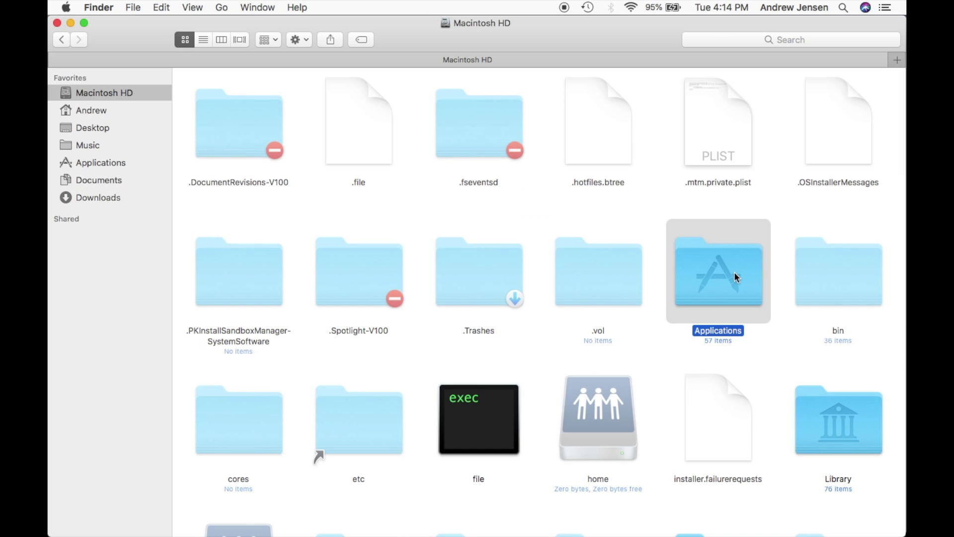
pyautogui.doubleClick(735, 271)
pyautogui.scroll(5, 734, 272)
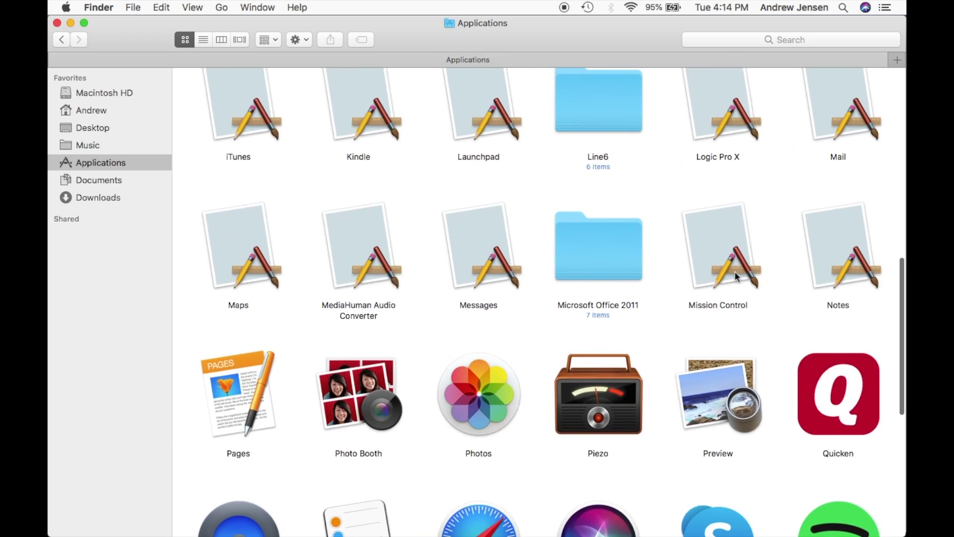
pyautogui.scroll(3, 734, 271)
pyautogui.scroll(3, 734, 272)
pyautogui.scroll(3, 734, 272)
pyautogui.scroll(-3, 734, 276)
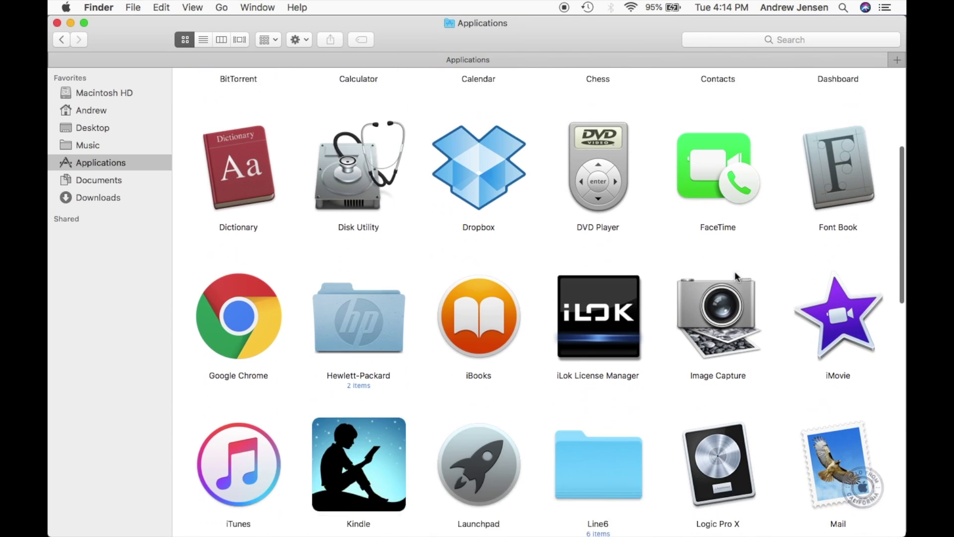
pyautogui.scroll(-4, 735, 276)
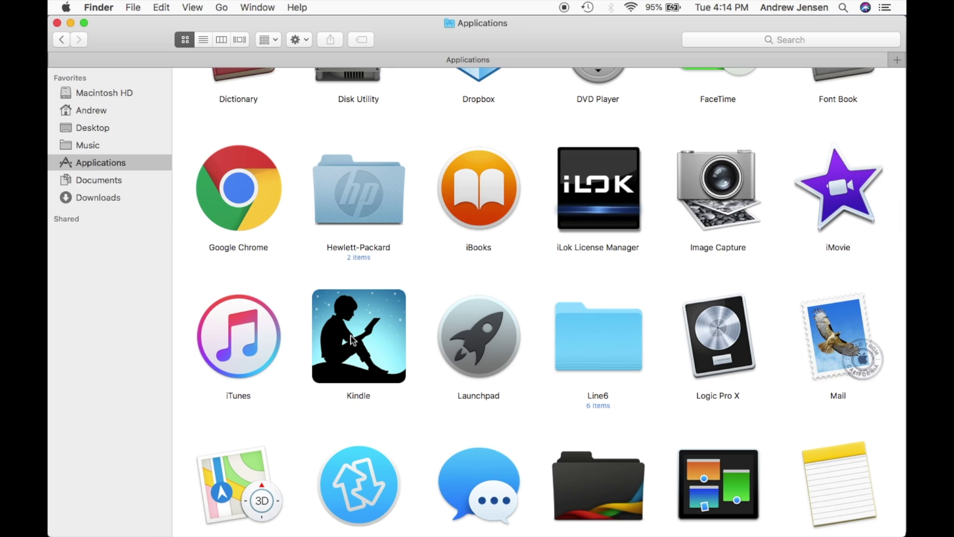
pyautogui.click(352, 340)
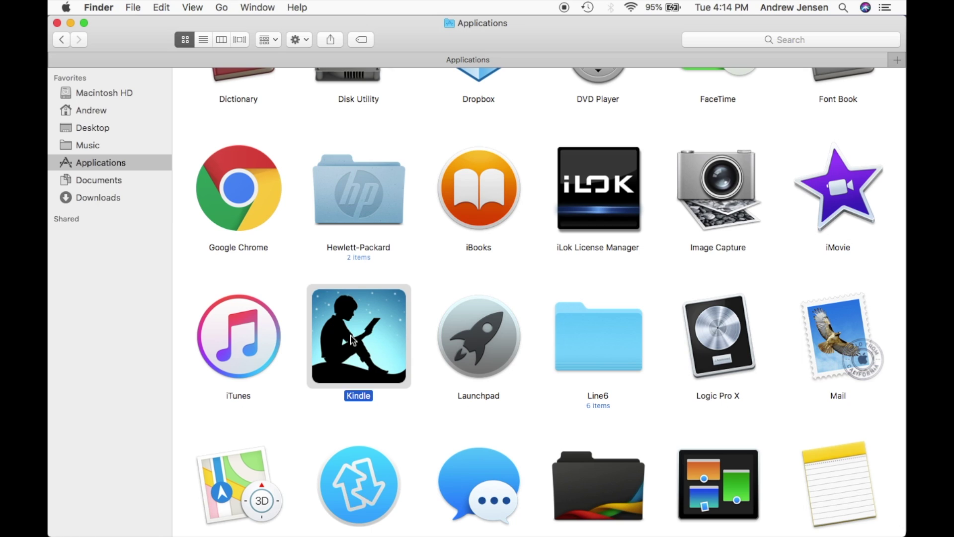
pyautogui.click(57, 24)
# From Kindle's Dock icon options, choose Open at Login
pyautogui.click(411, 35)
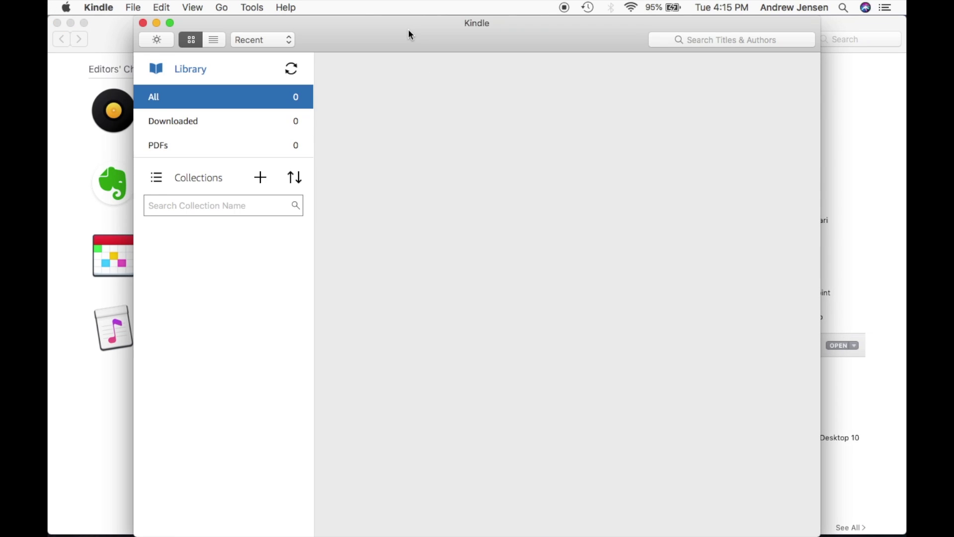
pyautogui.moveTo(704, 517)
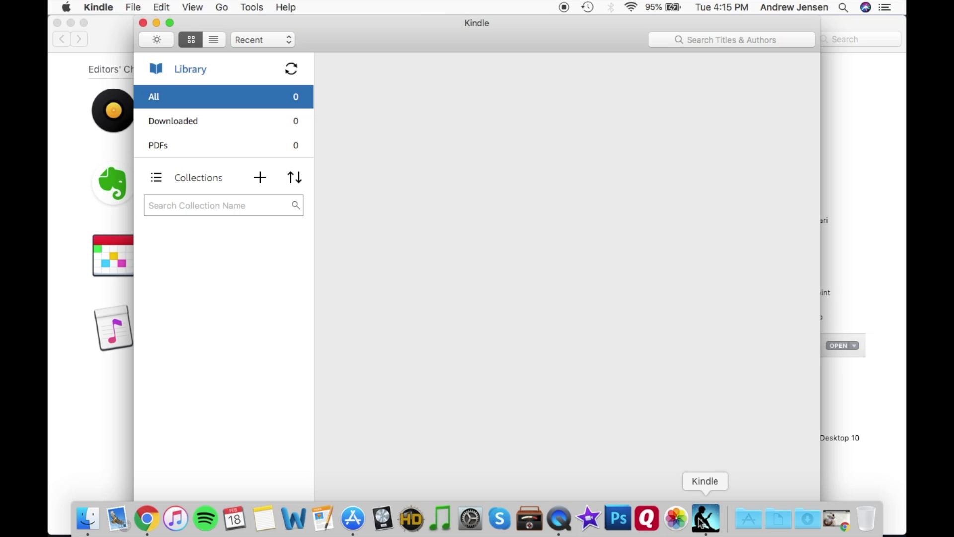
pyautogui.rightClick(698, 522)
pyautogui.moveTo(738, 431)
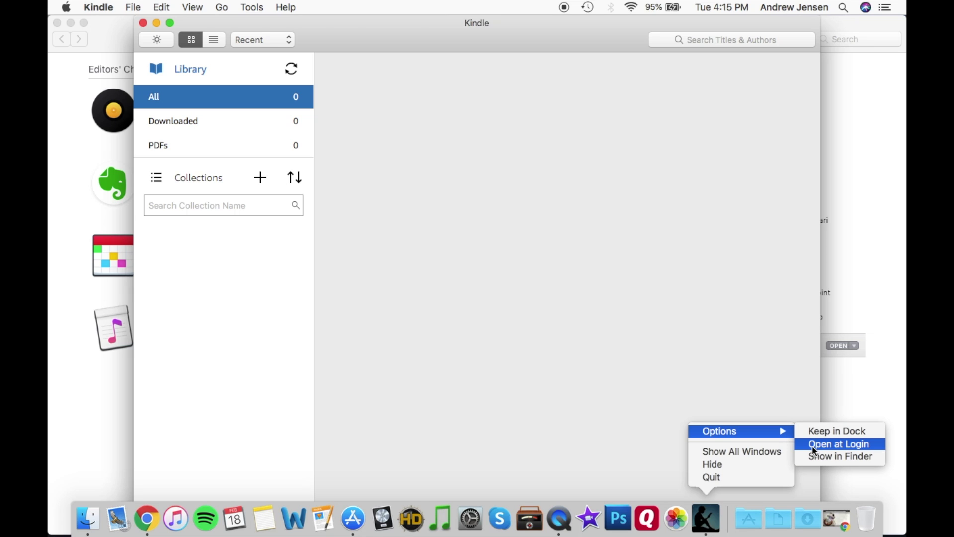
pyautogui.click(811, 445)
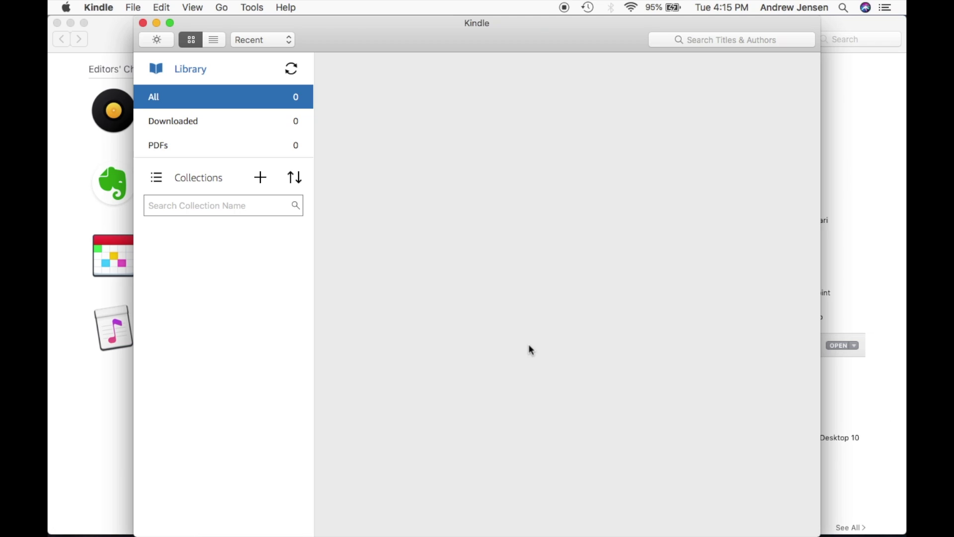